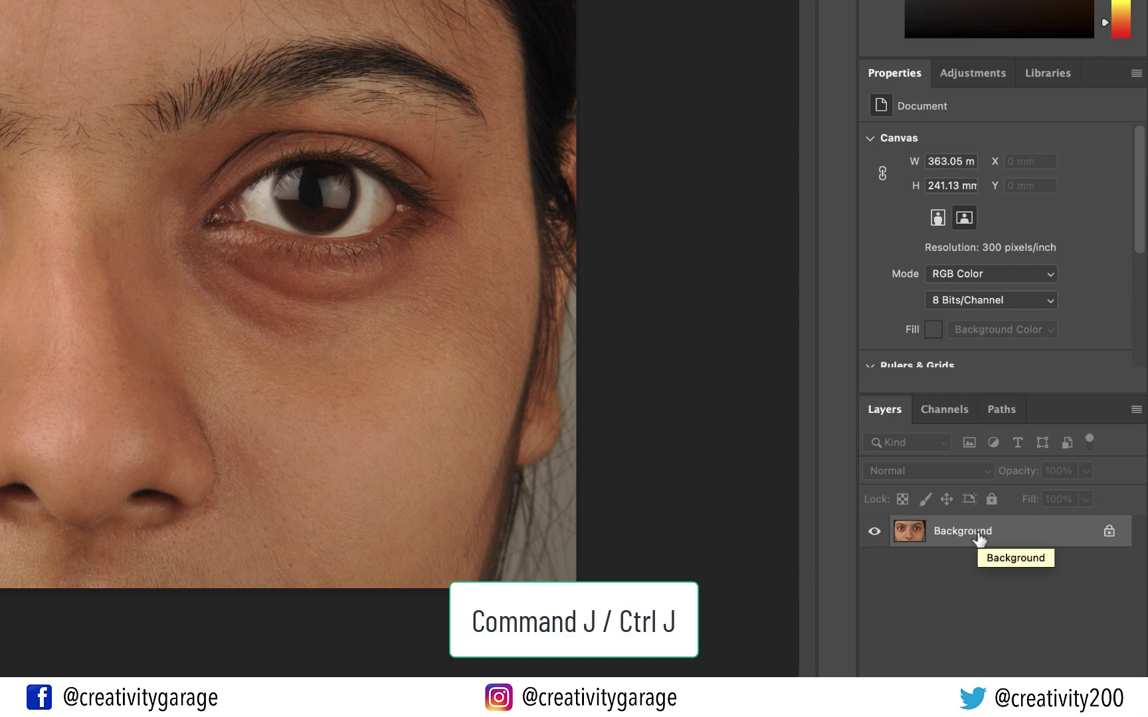
Duplicate the portrait layer twice, creating Layer 1 and Layer 1 copy
key(ctrl+j)
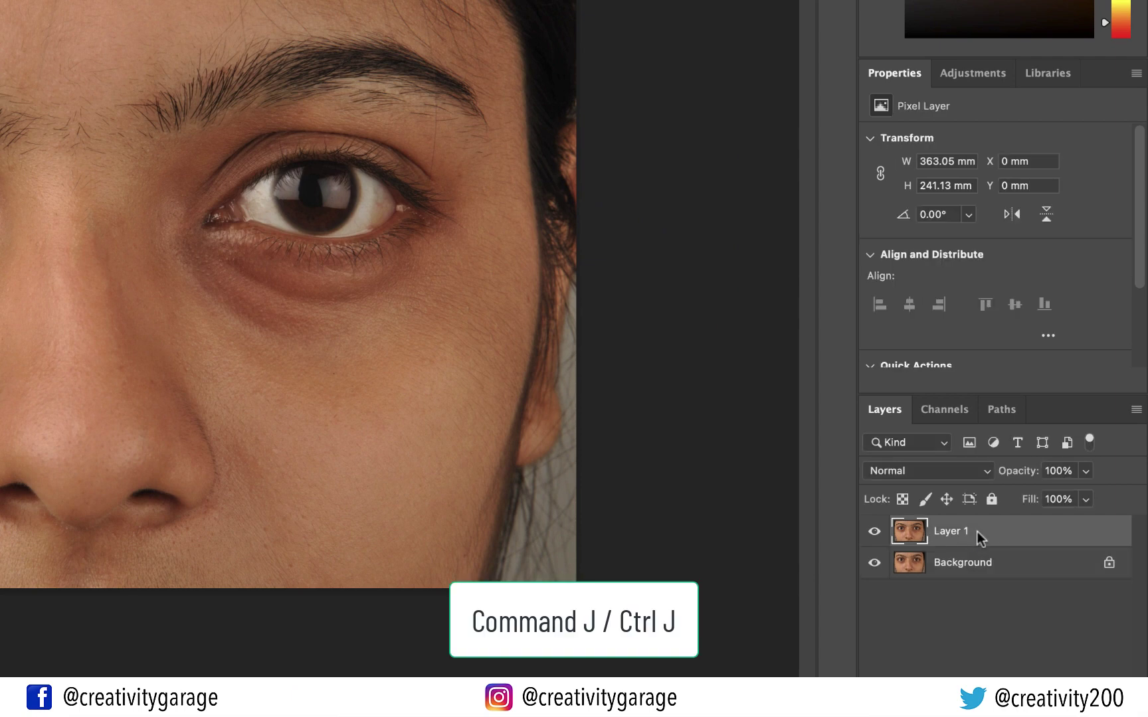
key(ctrl+j)
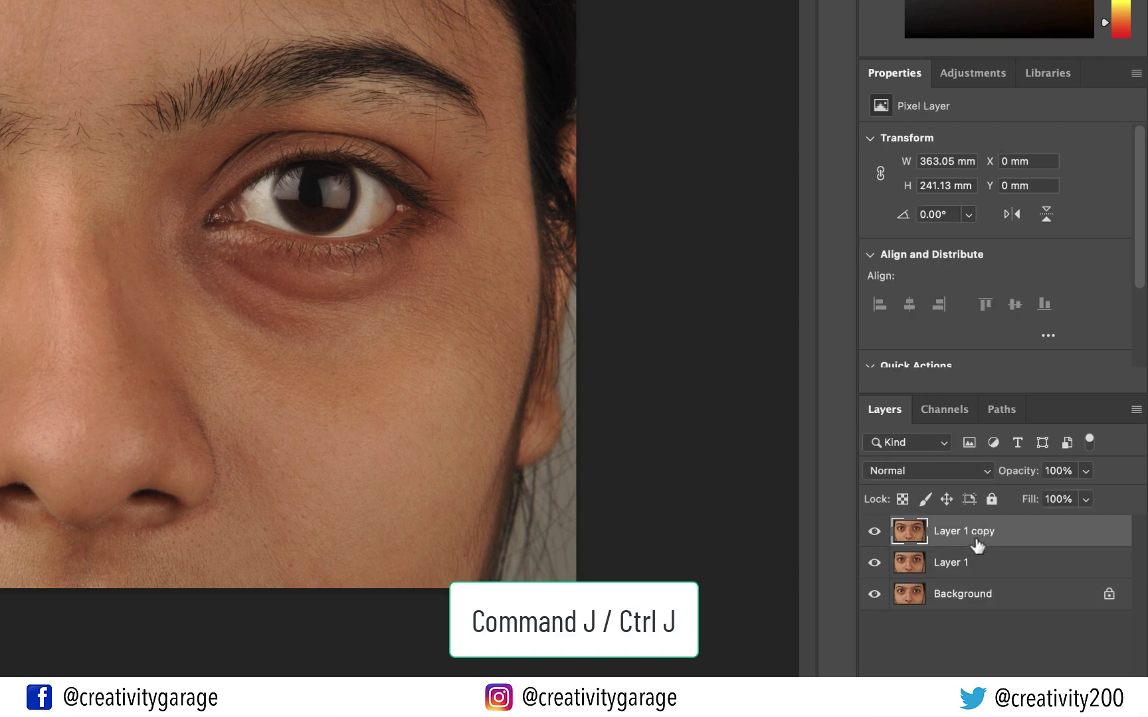
click(963, 563)
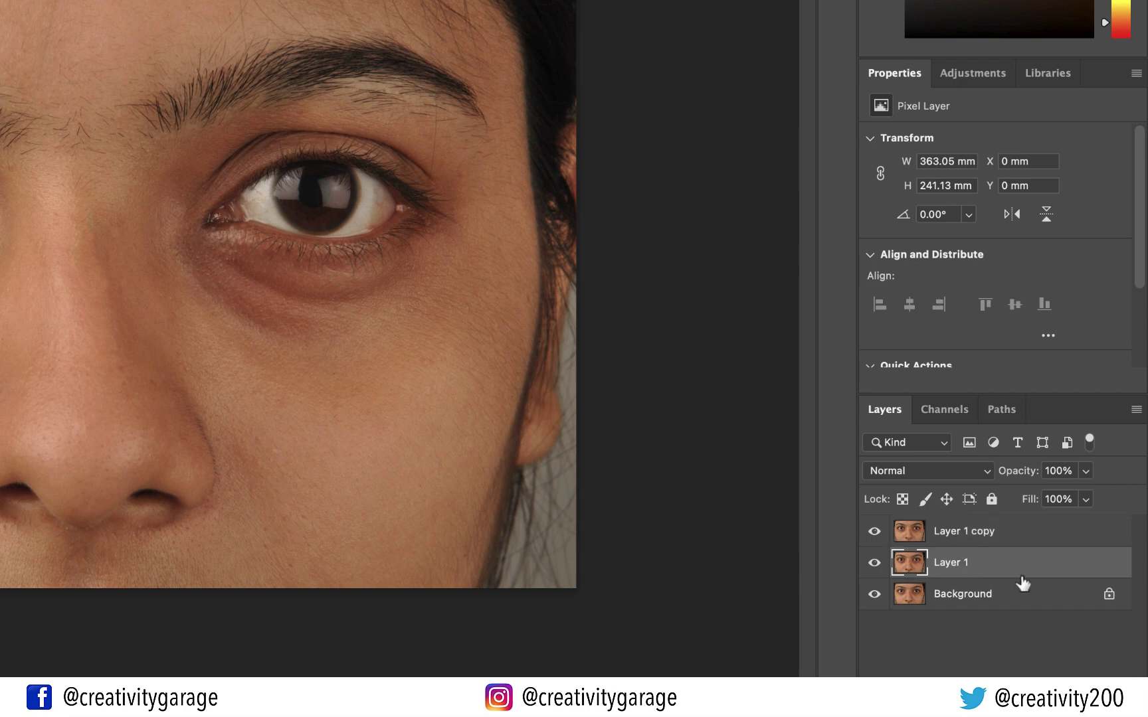
click(978, 535)
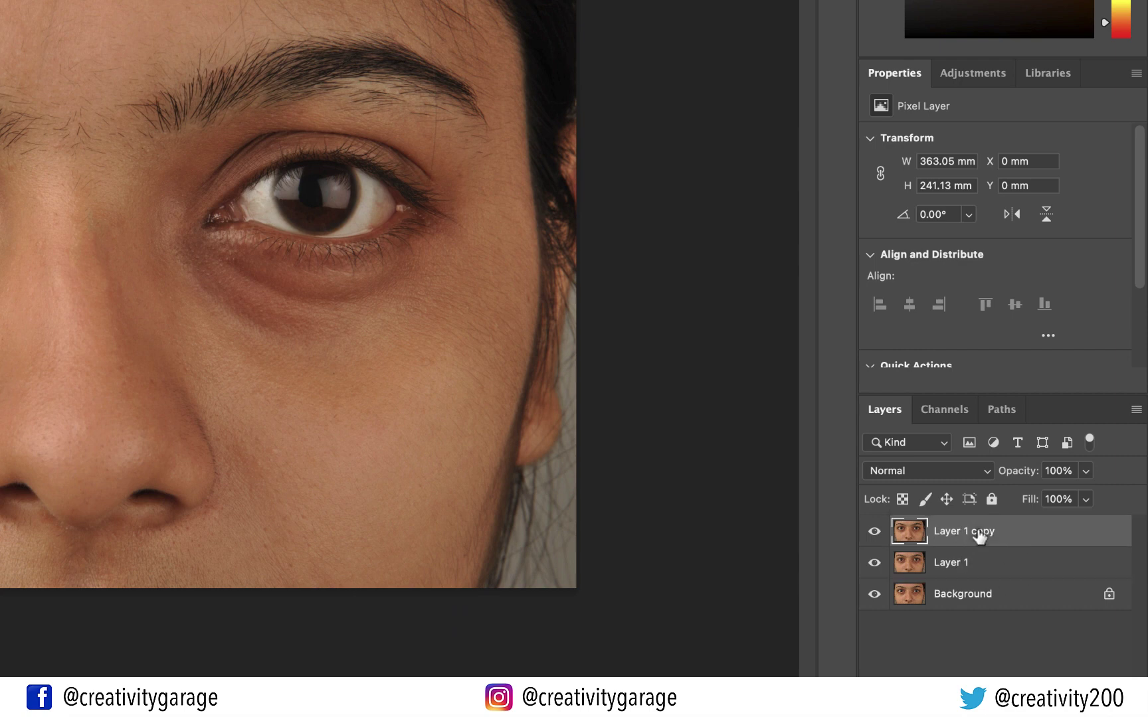
Rename the top copy 'Texture' and the middle copy 'Gaussian Blur'
double_click(979, 536)
text(Texture)
key(Return)
double_click(965, 565)
text(Gaussian )
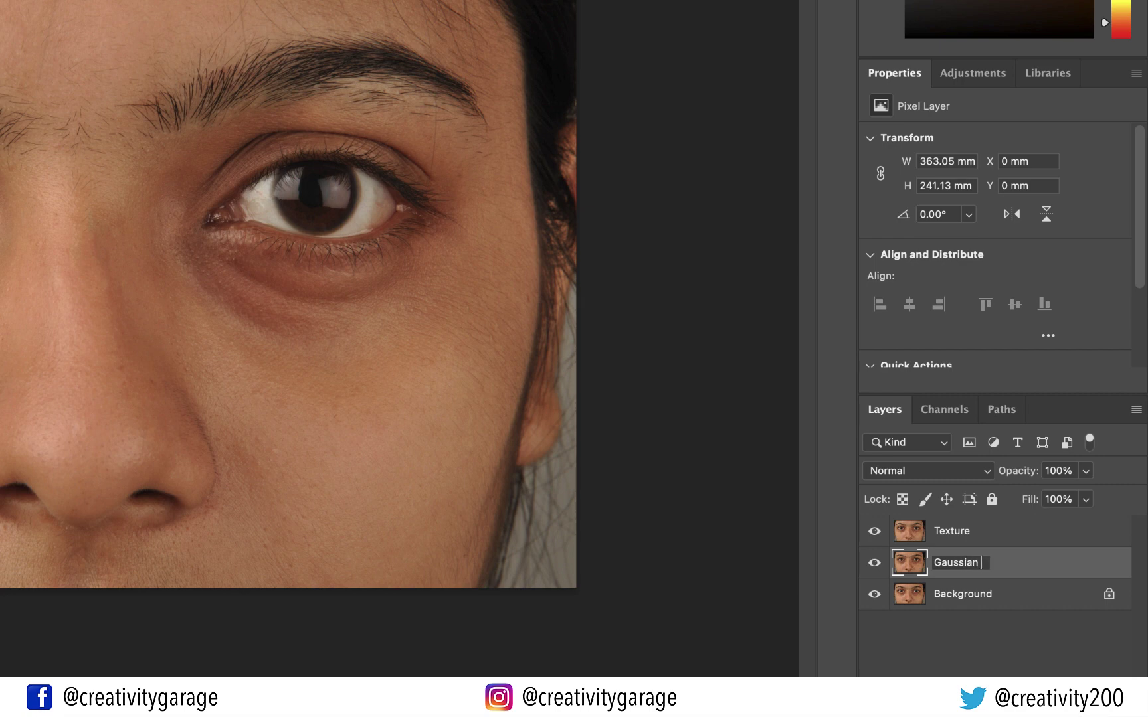
text(Blur)
key(Return)
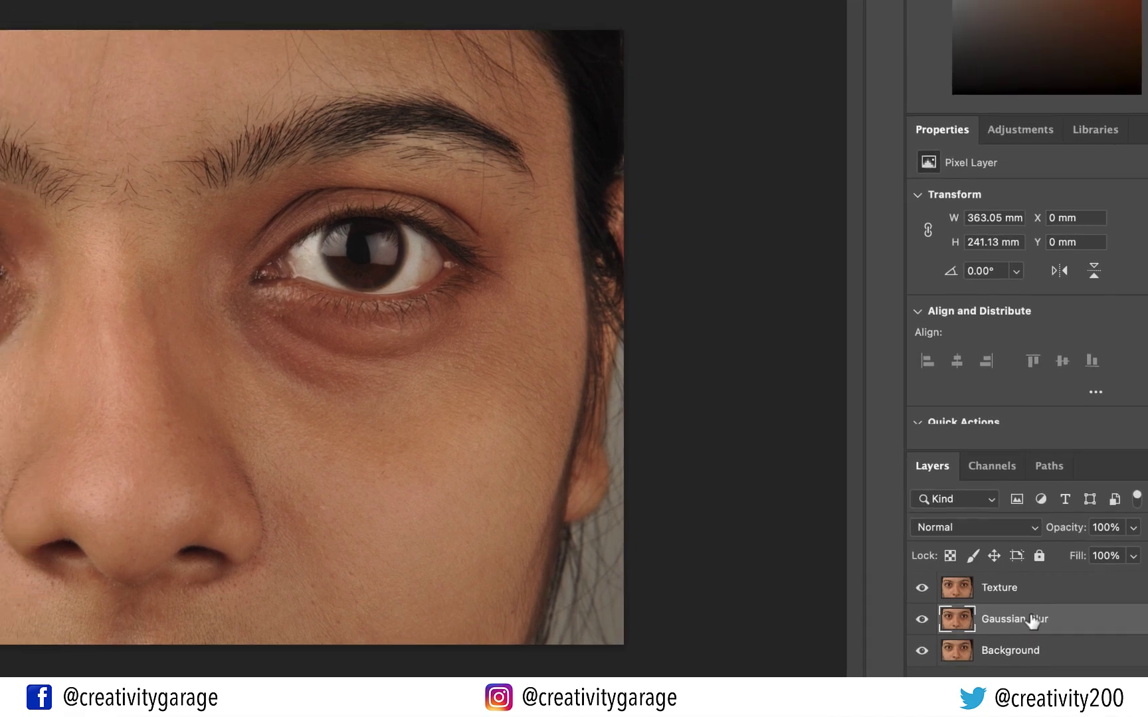
Blur the Gaussian Blur layer with a 6-pixel radius Gaussian Blur, previewing the eye area
click(0, 0)
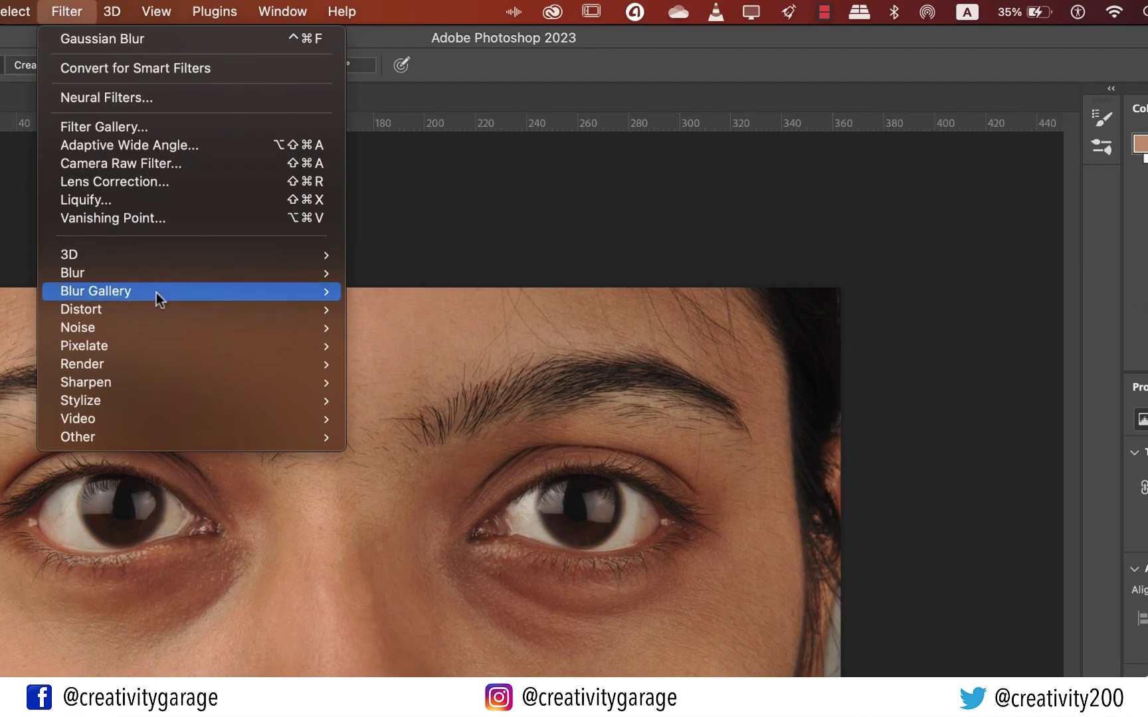
mouse_move(162, 277)
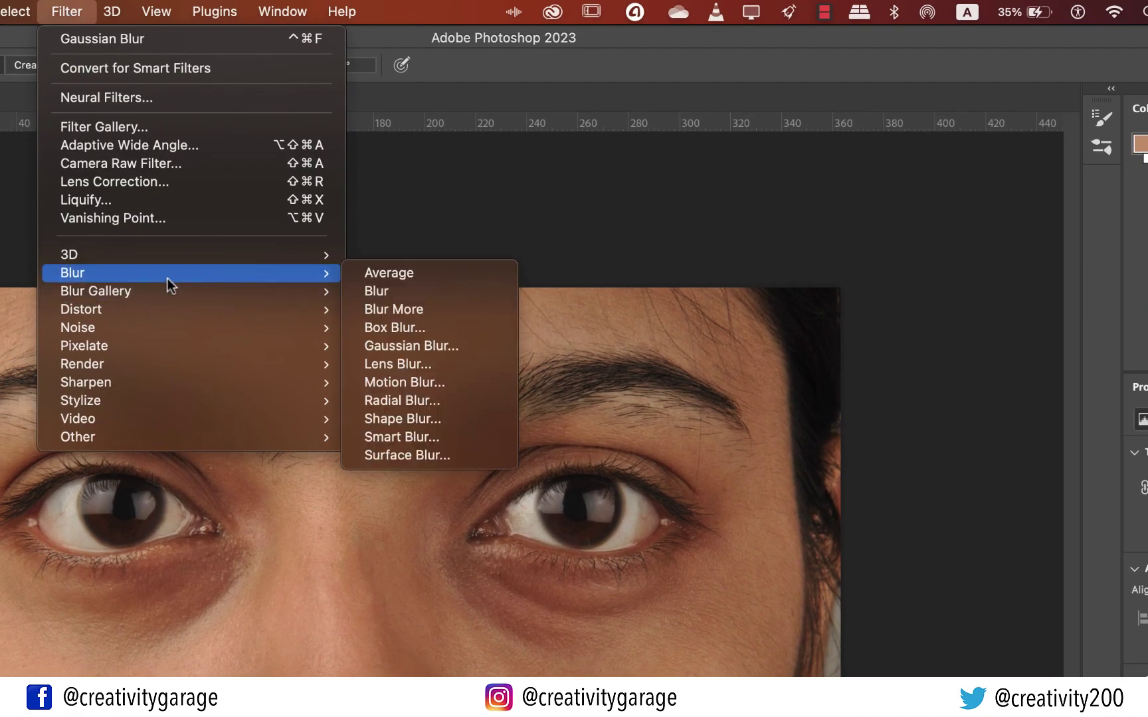
click(431, 346)
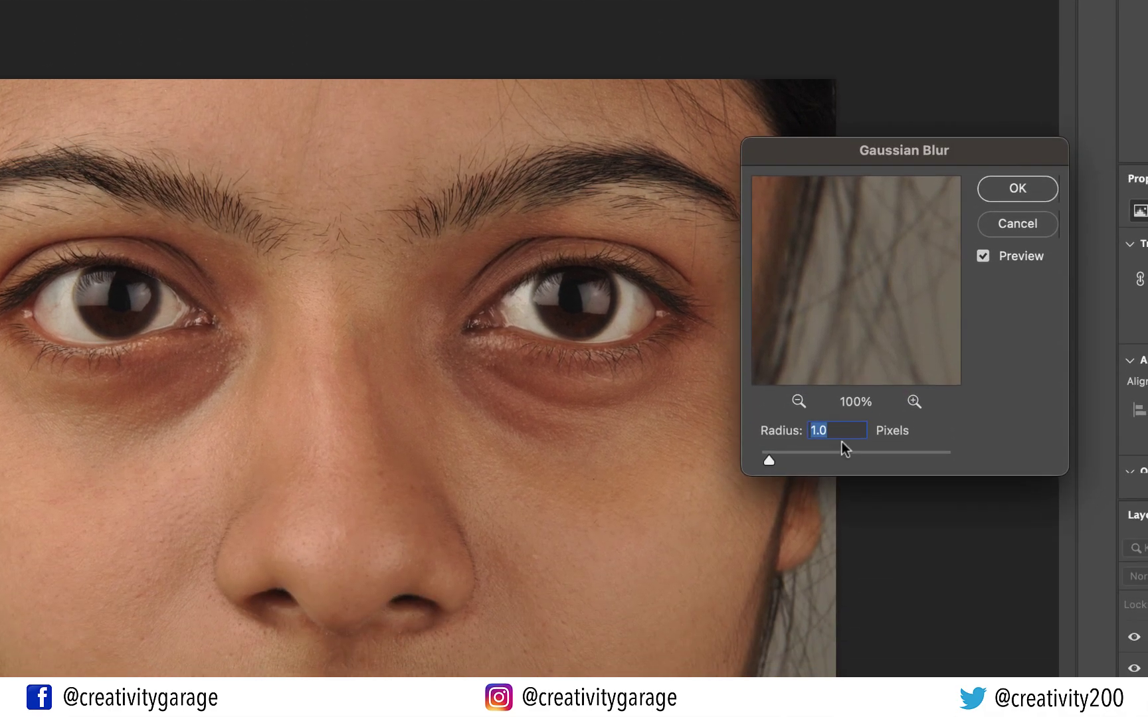
drag(845, 340, 1004, 621)
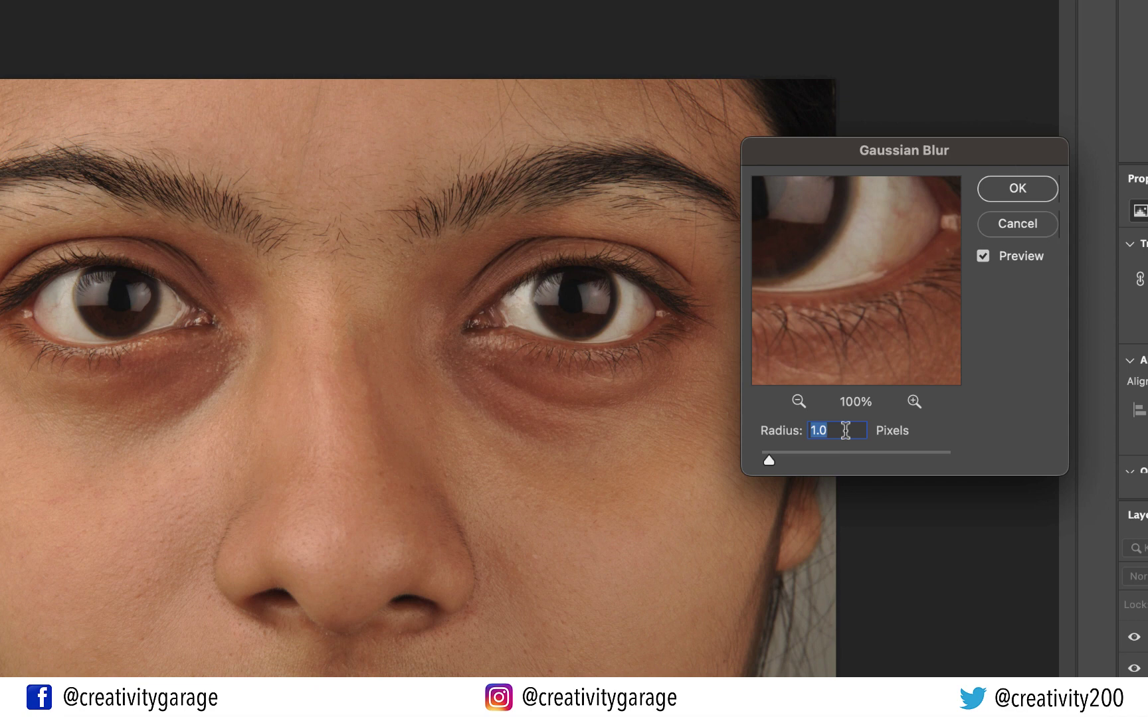
text(6)
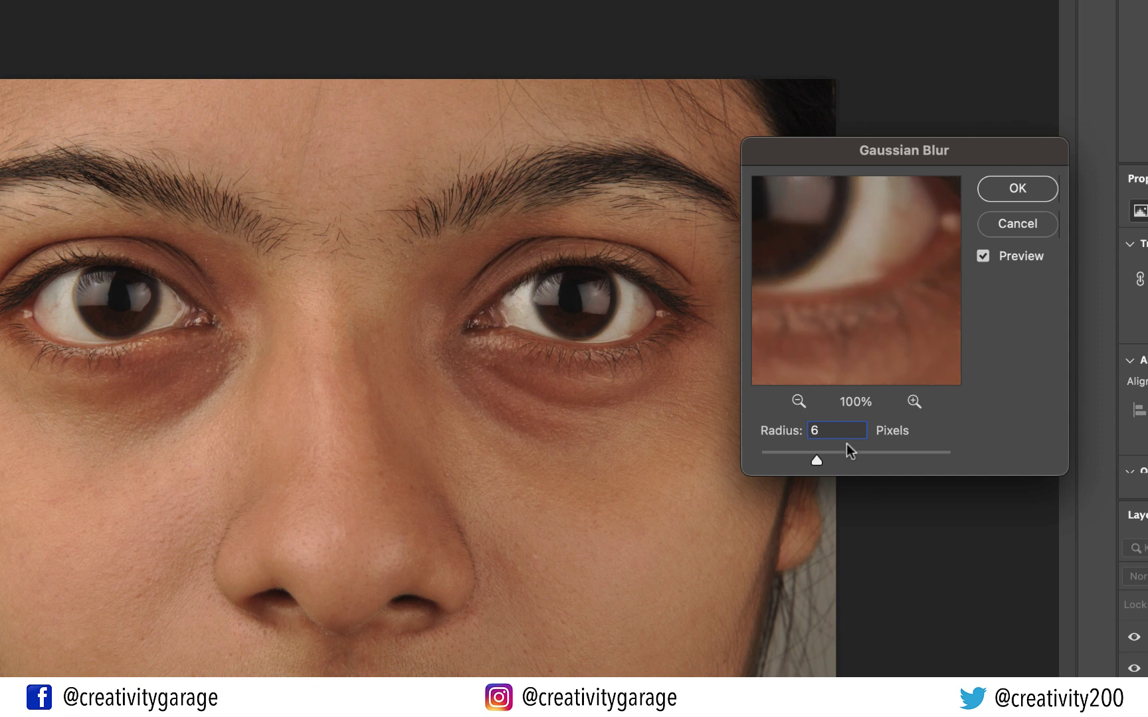
click(1017, 189)
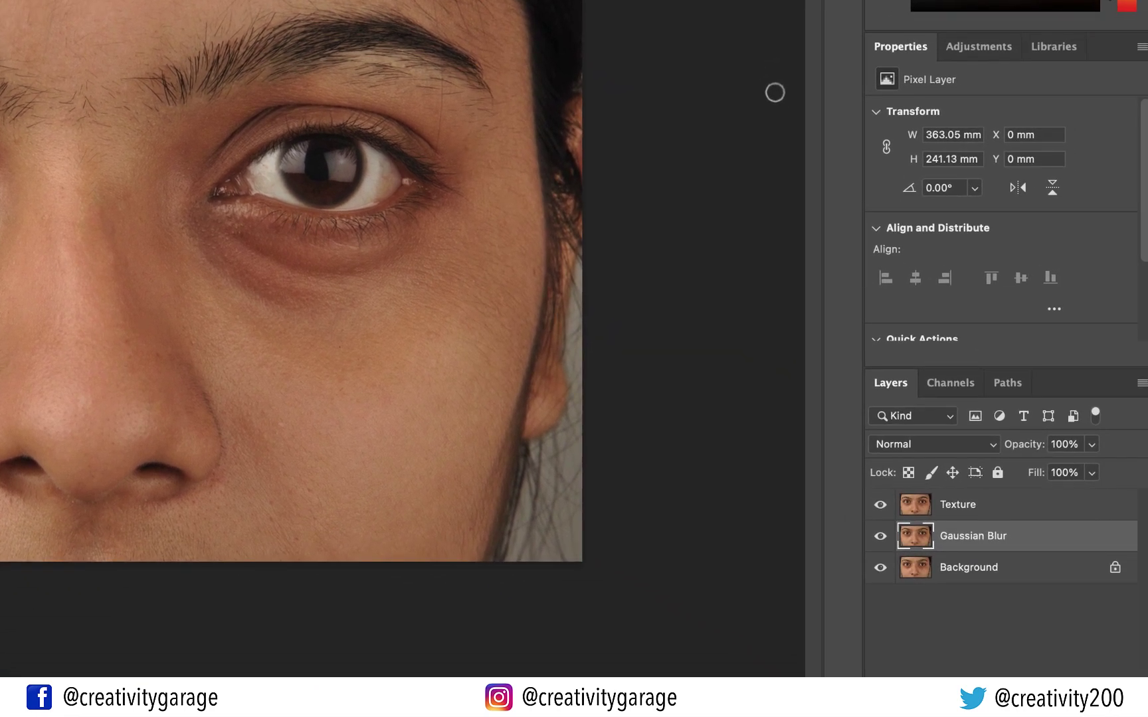
In Apply Image, use Gaussian Blur as the source layer with Subtract blending
click(1027, 509)
click(31, 4)
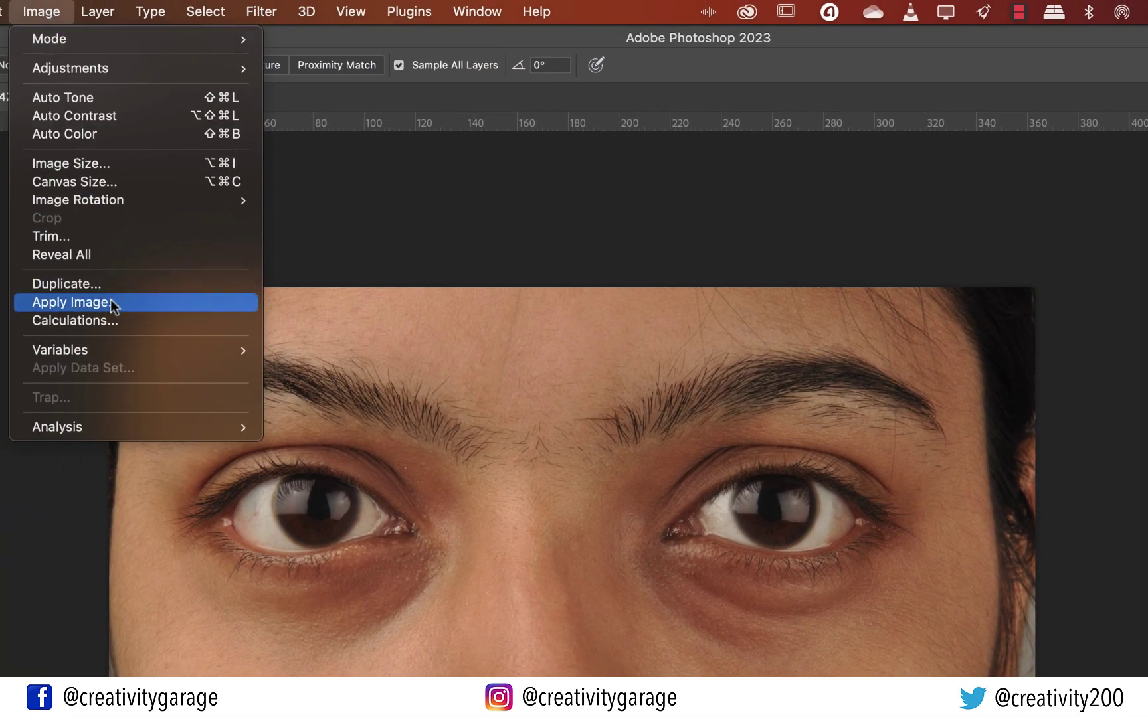
click(109, 302)
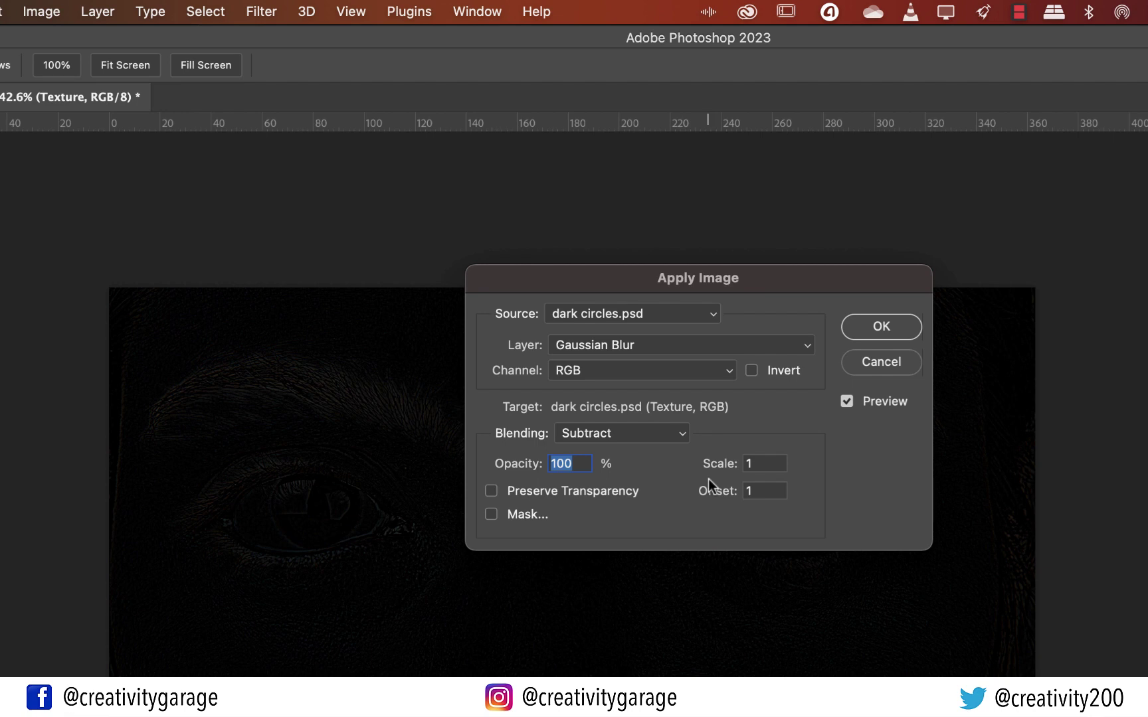
click(799, 345)
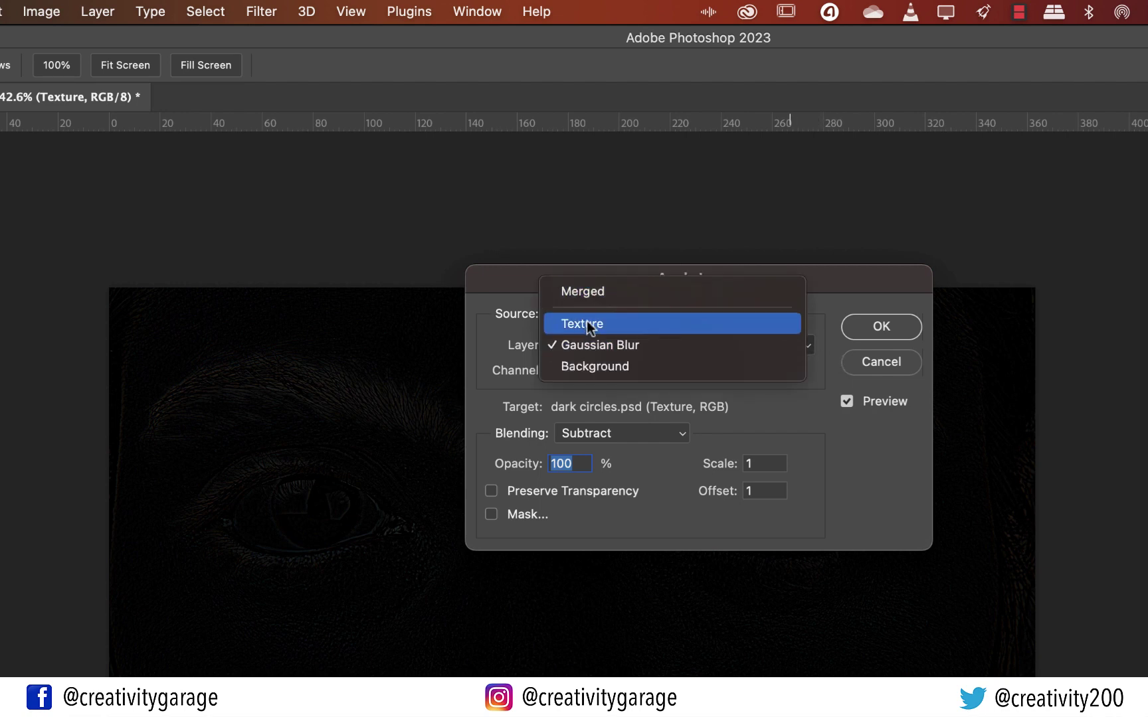
click(617, 347)
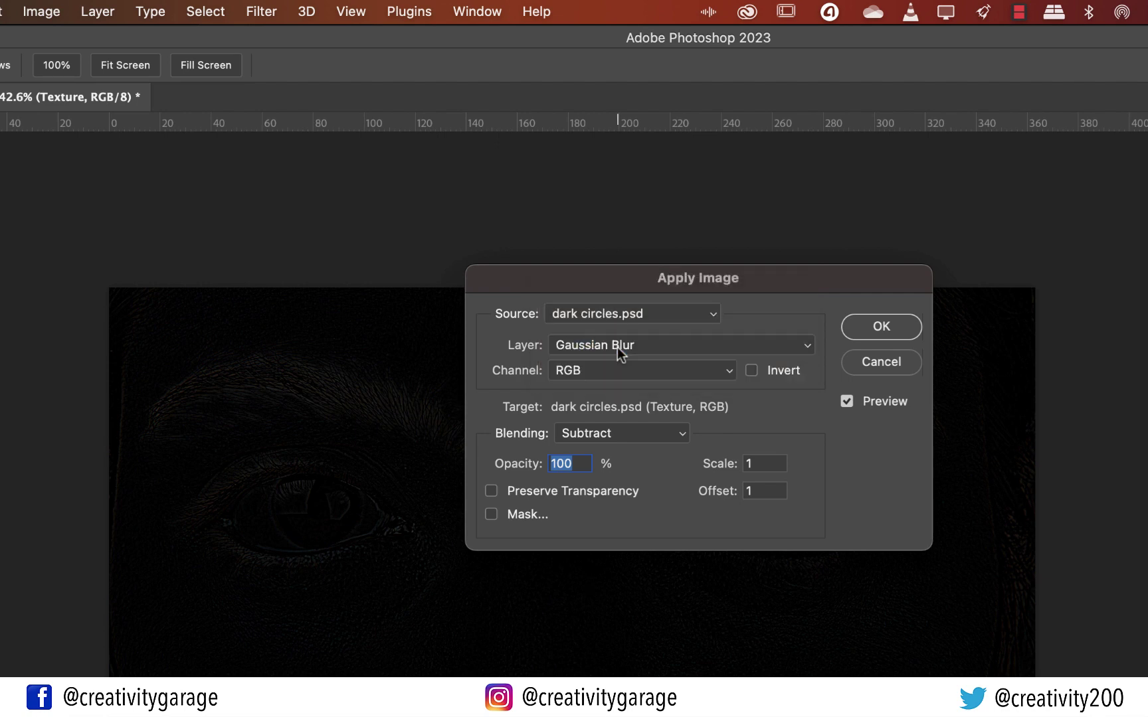
click(679, 433)
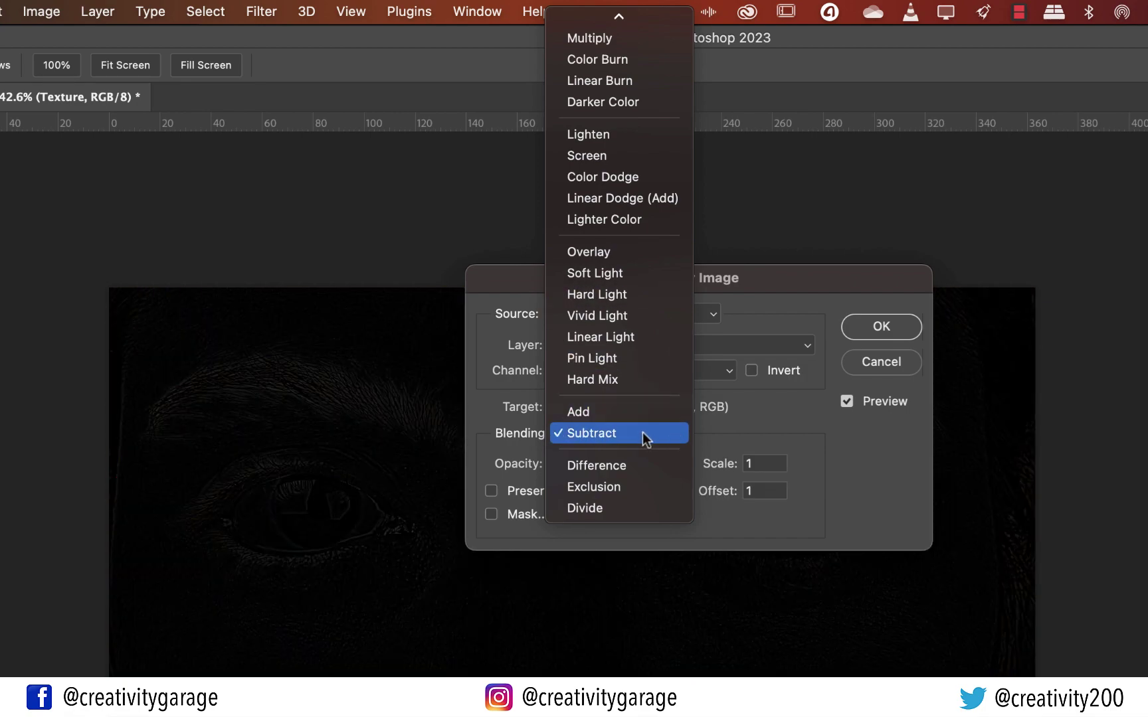
click(642, 432)
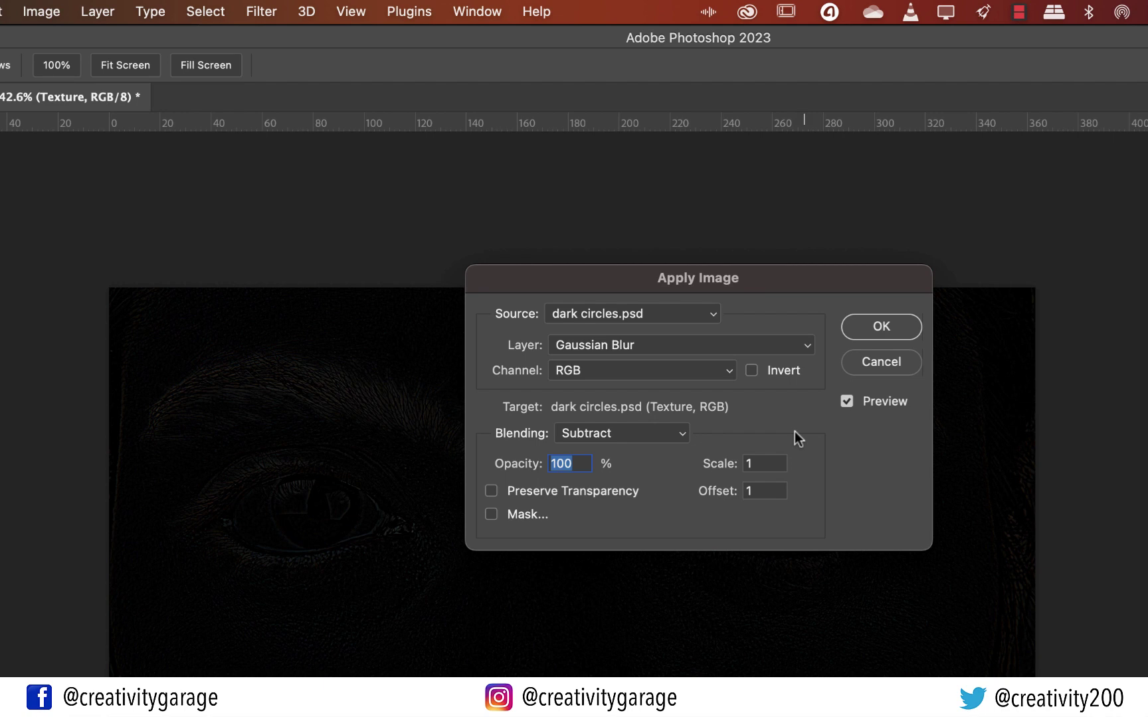
Set Scale to 2 and Offset to 130, then apply it to the Texture layer
double_click(774, 463)
text(2)
double_click(764, 495)
text(130)
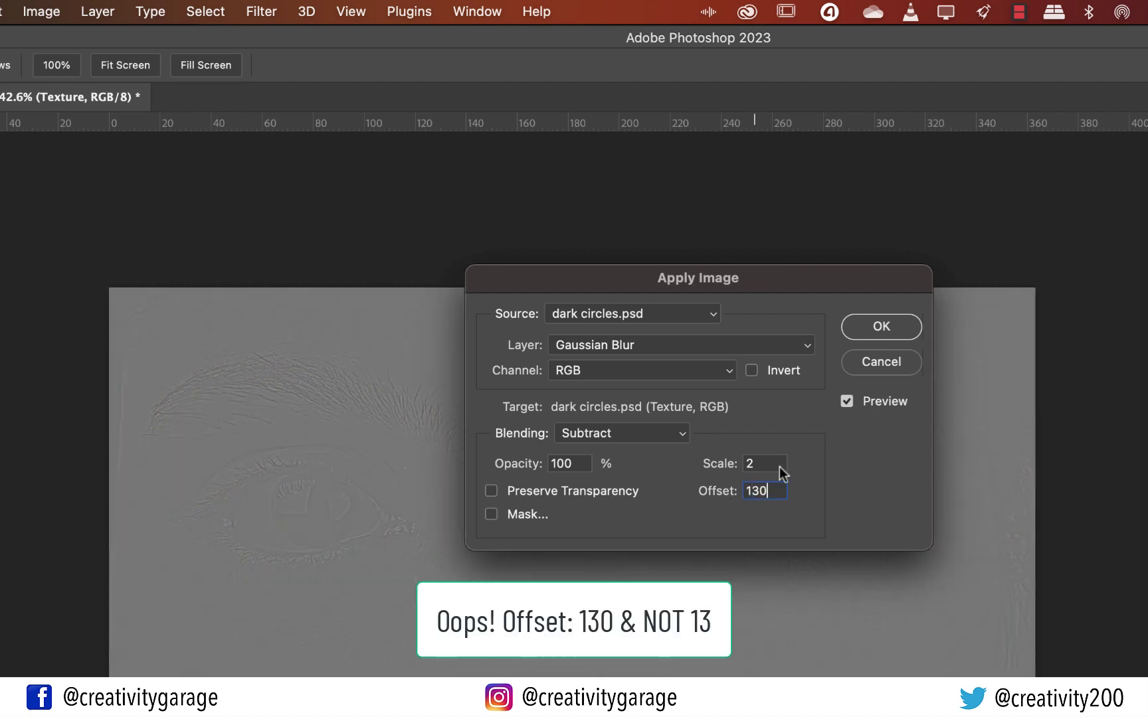
click(898, 328)
key(j)
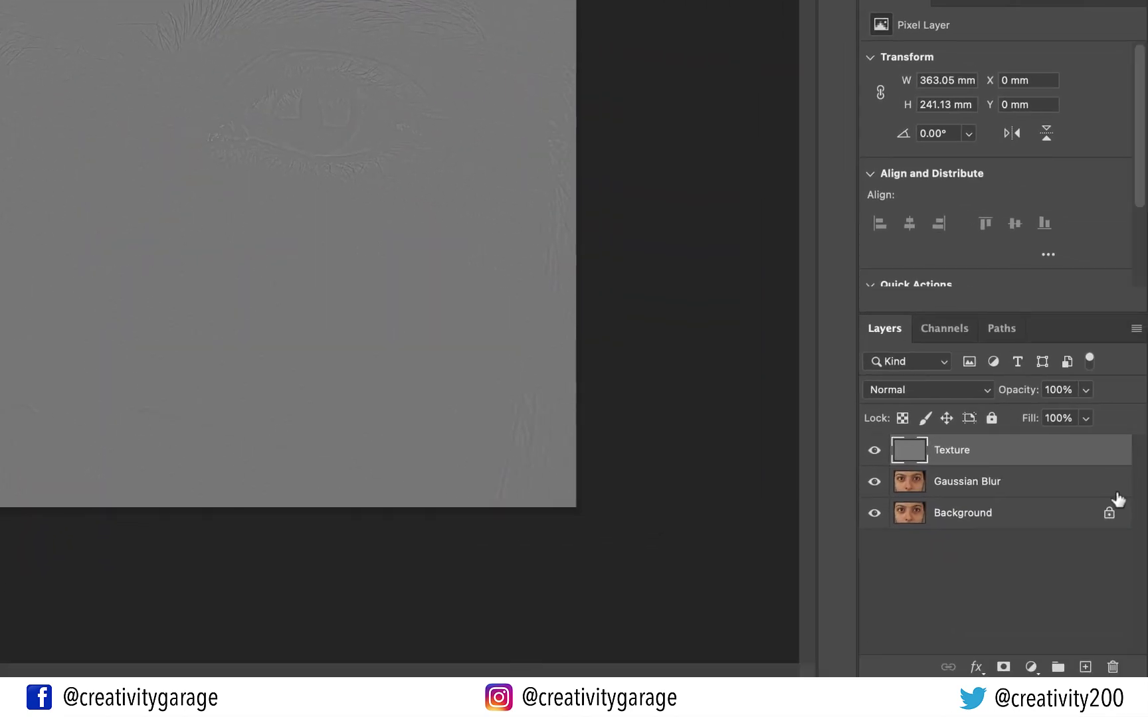
Set the Texture layer to Linear Light blending and select the Gaussian Blur layer
click(985, 392)
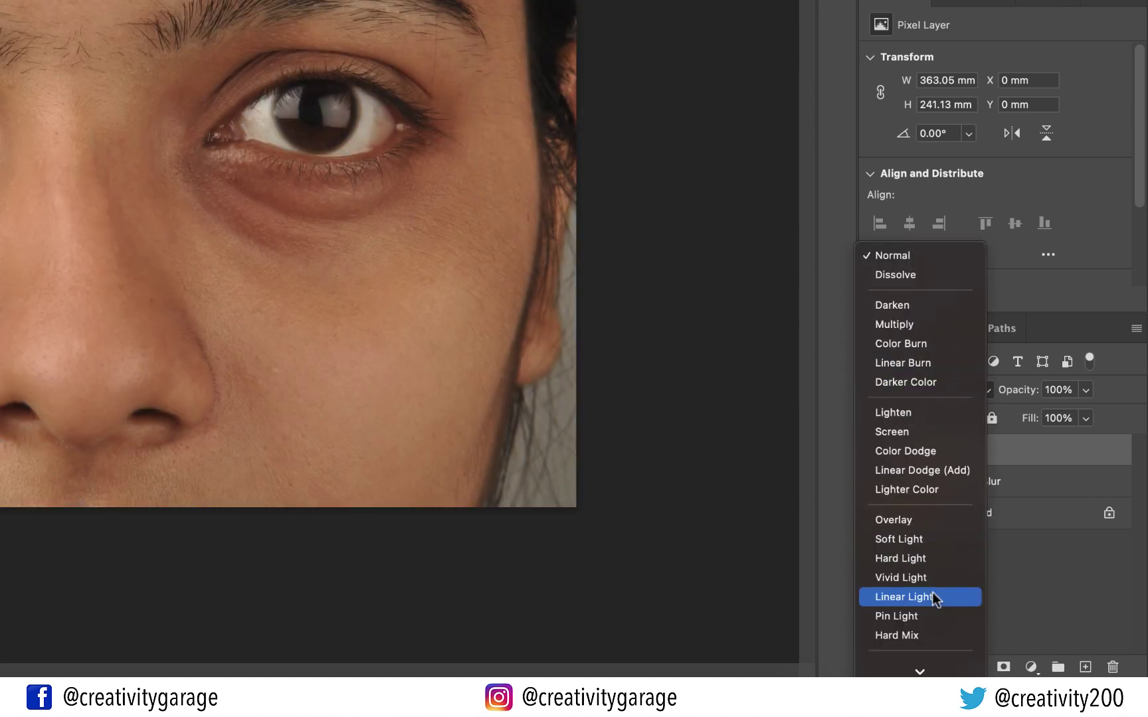
click(934, 596)
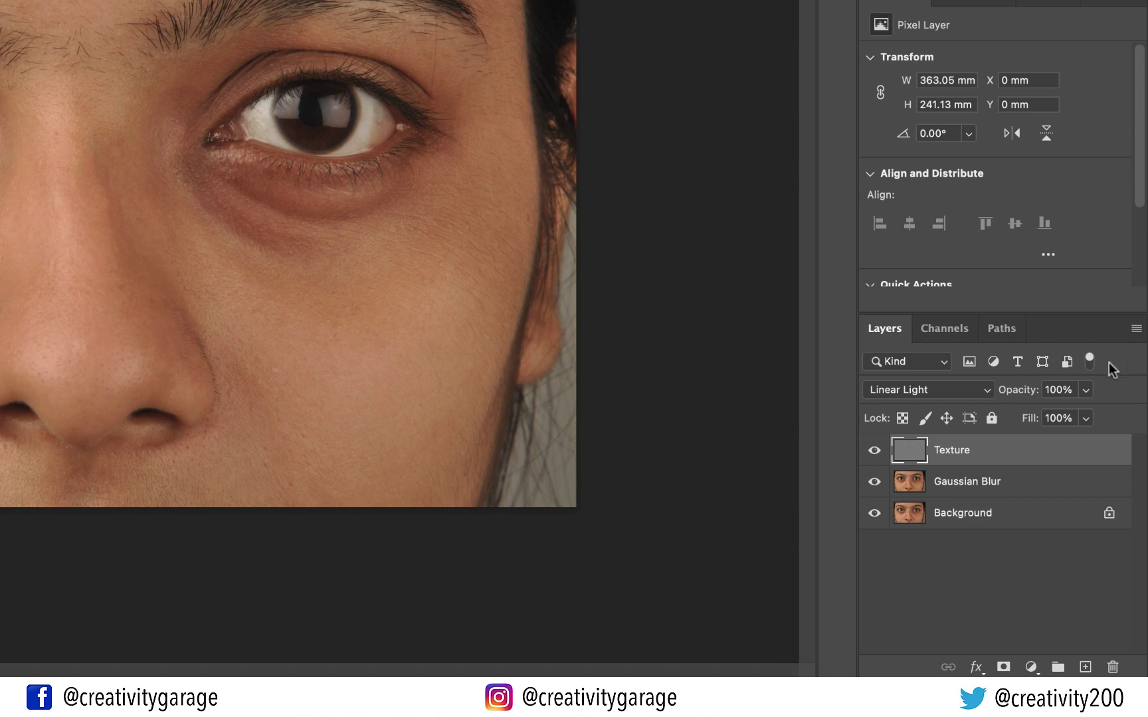
click(986, 483)
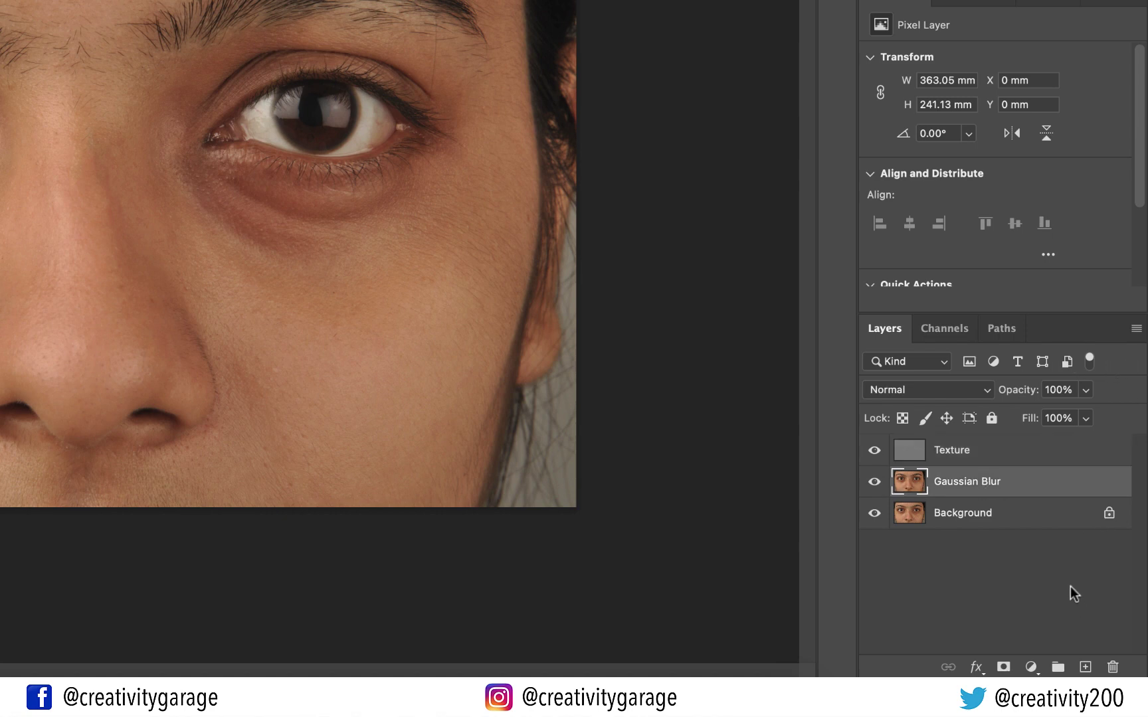
Add a new empty Layer 1 above Gaussian Blur and choose the Brush Tool
click(1085, 667)
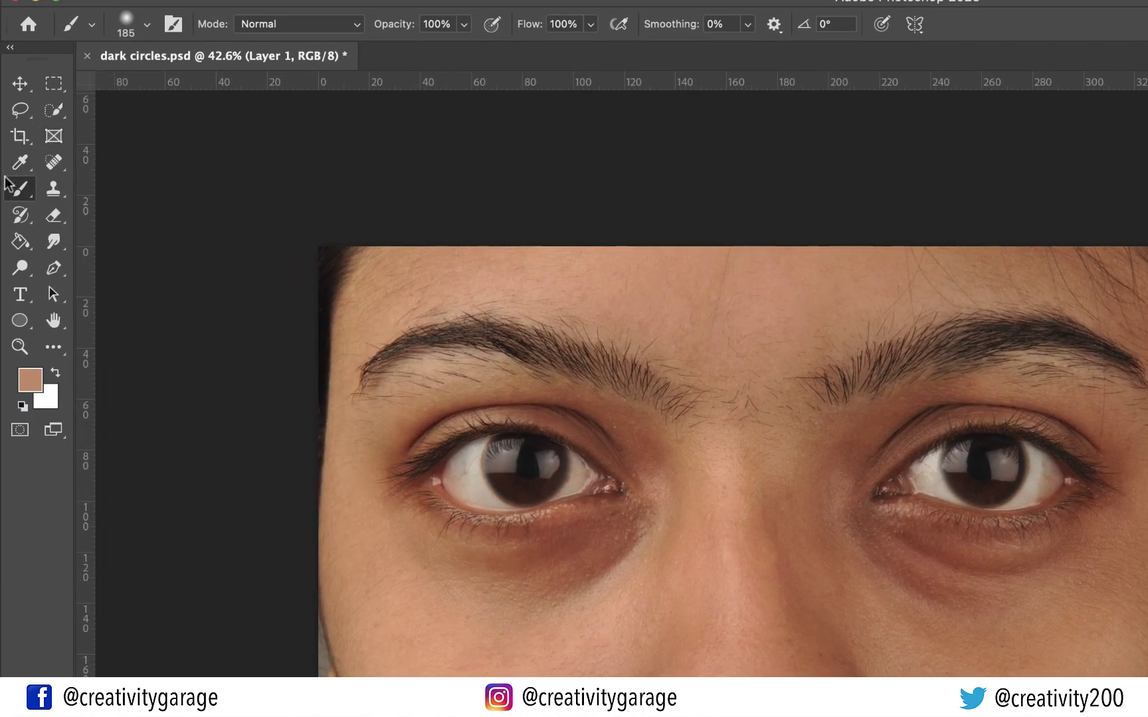
right_click(20, 189)
click(115, 187)
Pick the Soft Round brush preset at 20% opacity, ready to sample skin colour
click(147, 24)
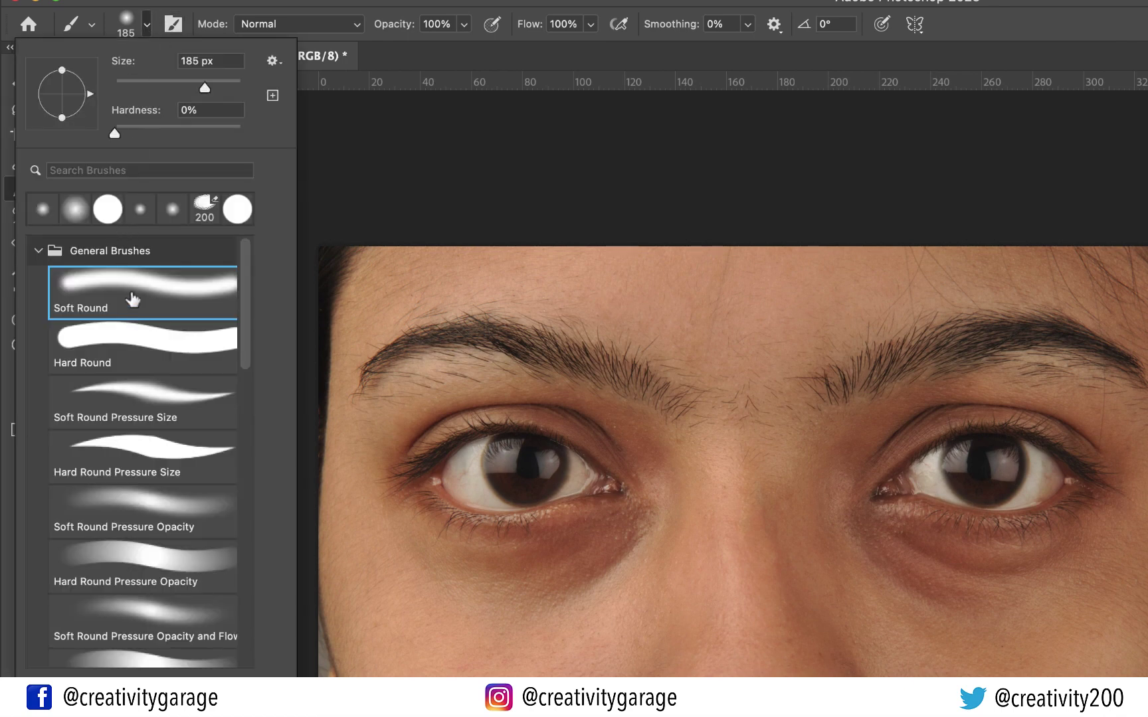
click(433, 25)
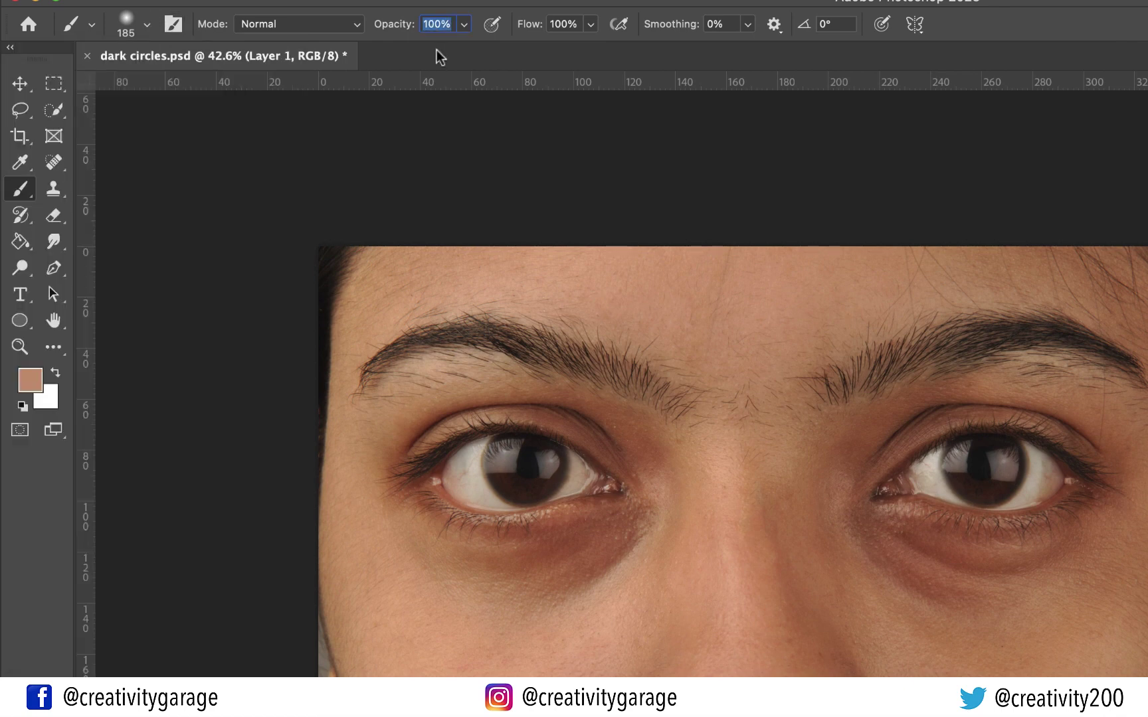
text(20)
key(Return)
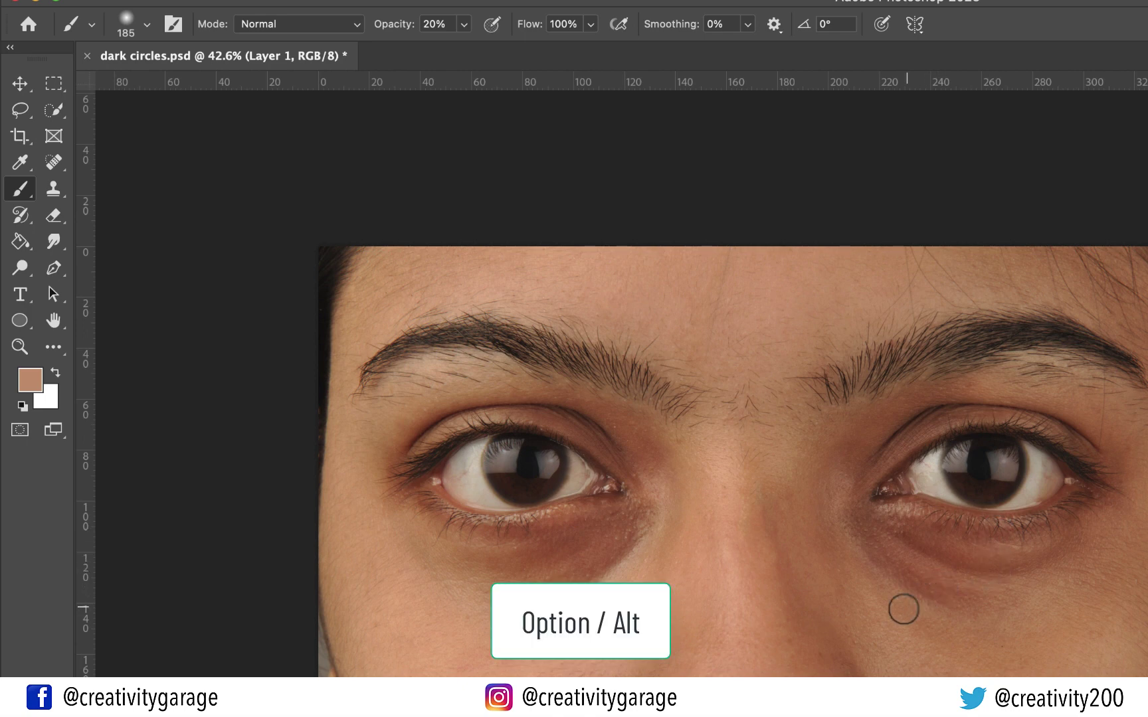
key(alt)
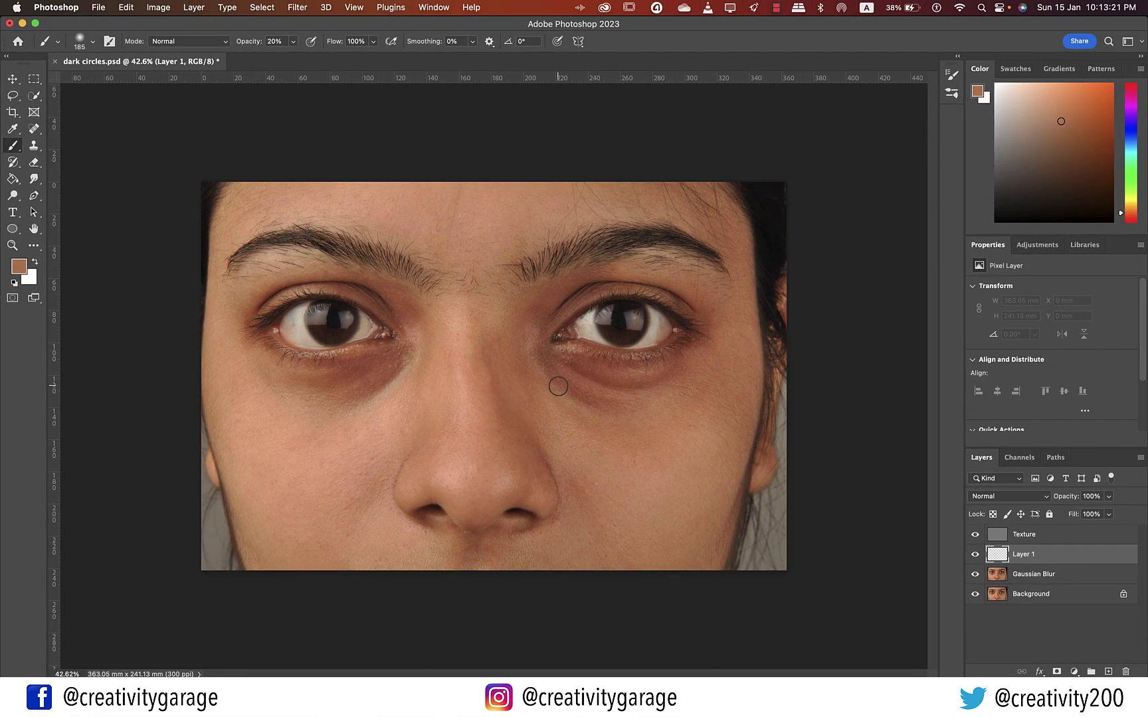
Paint sampled skin tones in soft dabs over the dark circle under the right eye
mouse_move(558, 385)
mouse_down()
mouse_move(640, 415)
mouse_move(607, 397)
mouse_move(556, 396)
mouse_up()
click(564, 405)
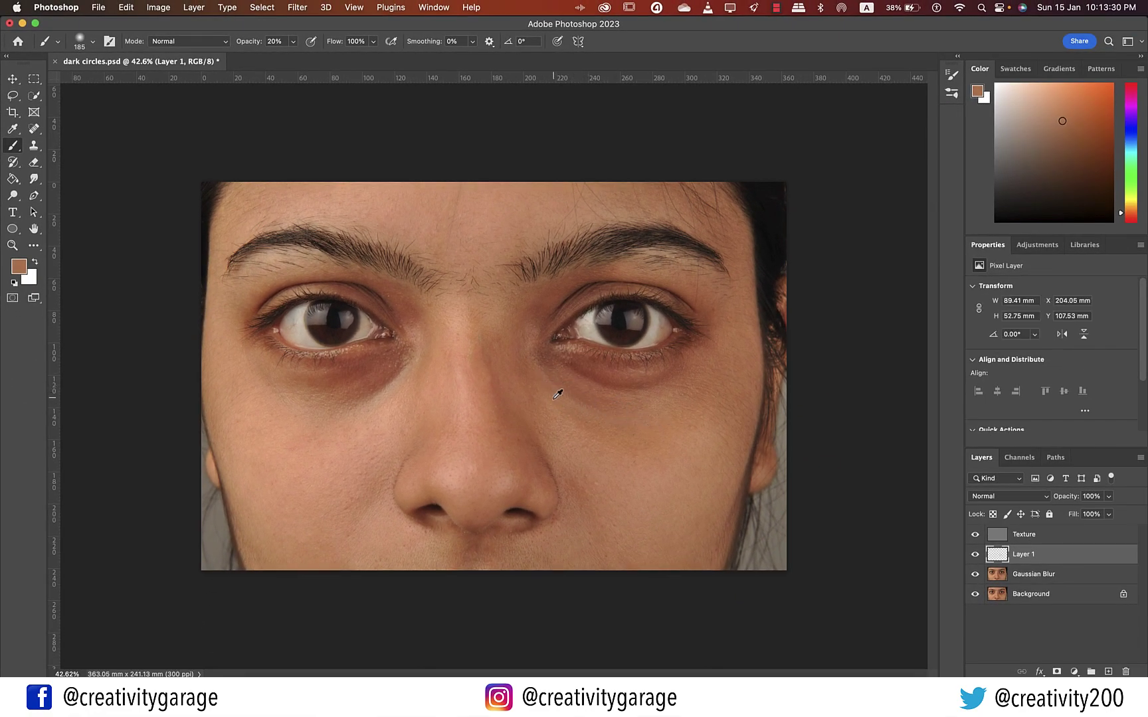
alt+click(551, 396)
click(551, 377)
alt+click(568, 387)
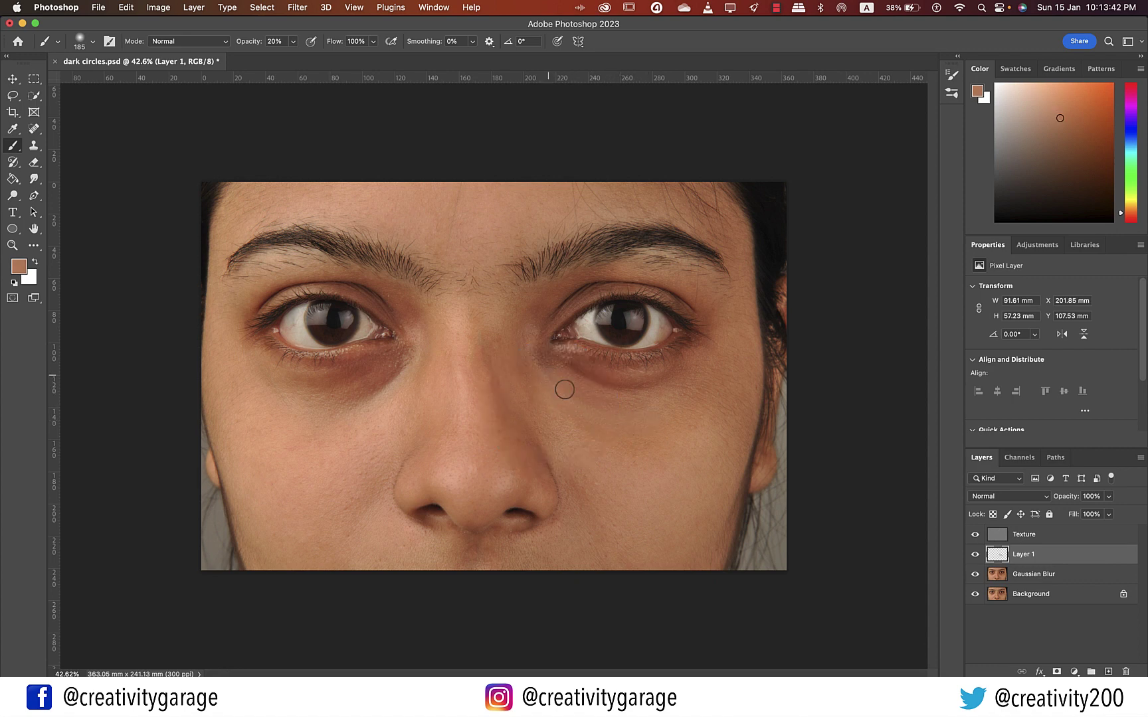
alt+click(569, 377)
click(668, 387)
alt+click(568, 387)
click(715, 362)
alt+click(585, 388)
alt+click(571, 381)
click(541, 366)
alt+click(568, 376)
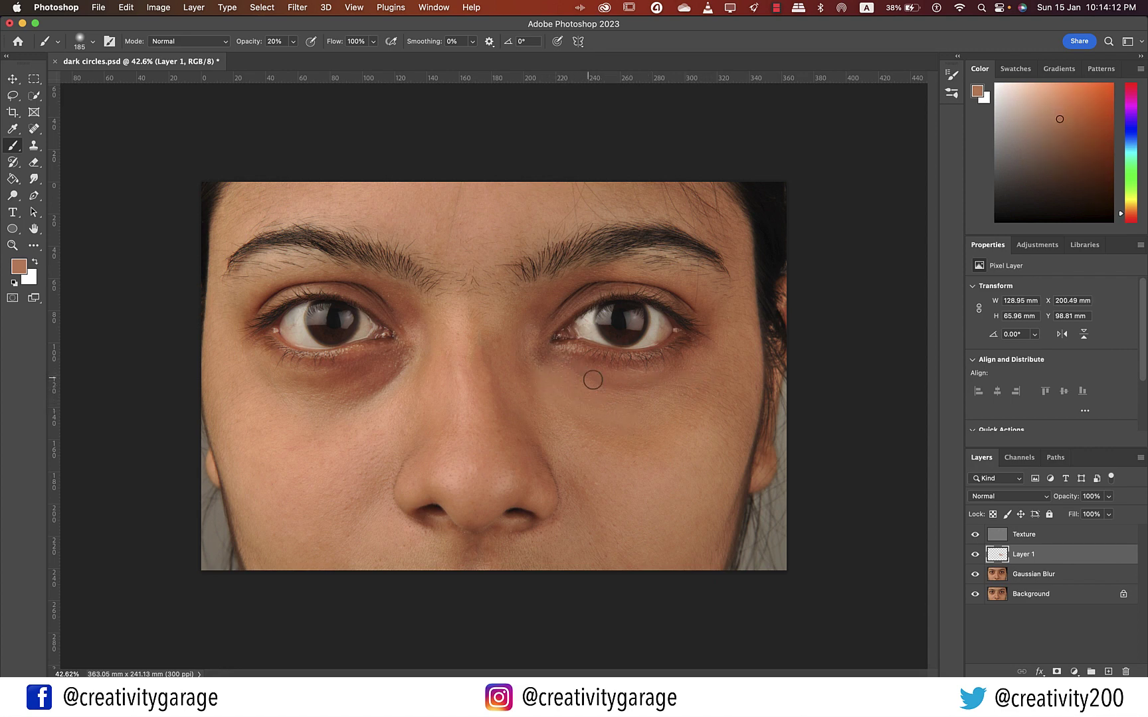
alt+click(572, 395)
Paint sampled skin tones under the left eye, then show Layer 1 again to compare
alt+click(371, 416)
drag(364, 397, 303, 402)
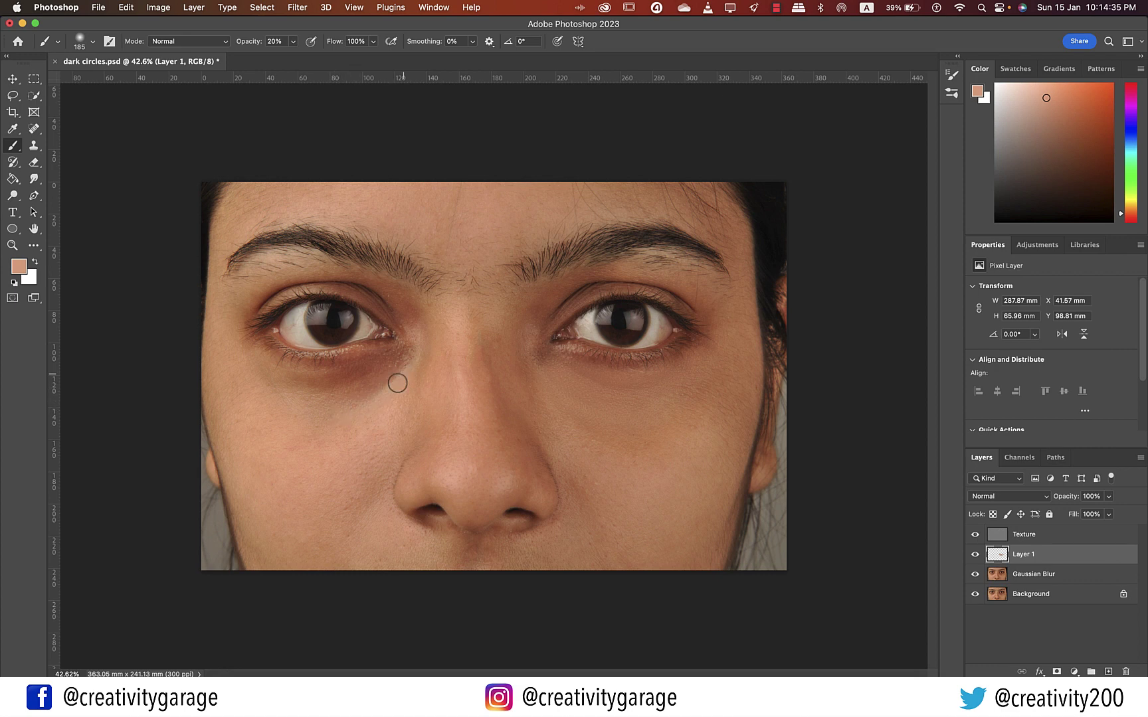
alt+click(375, 415)
alt+click(380, 378)
mouse_move(356, 372)
mouse_down()
mouse_move(289, 390)
mouse_move(370, 385)
mouse_move(385, 367)
mouse_move(307, 395)
mouse_up()
alt+click(358, 405)
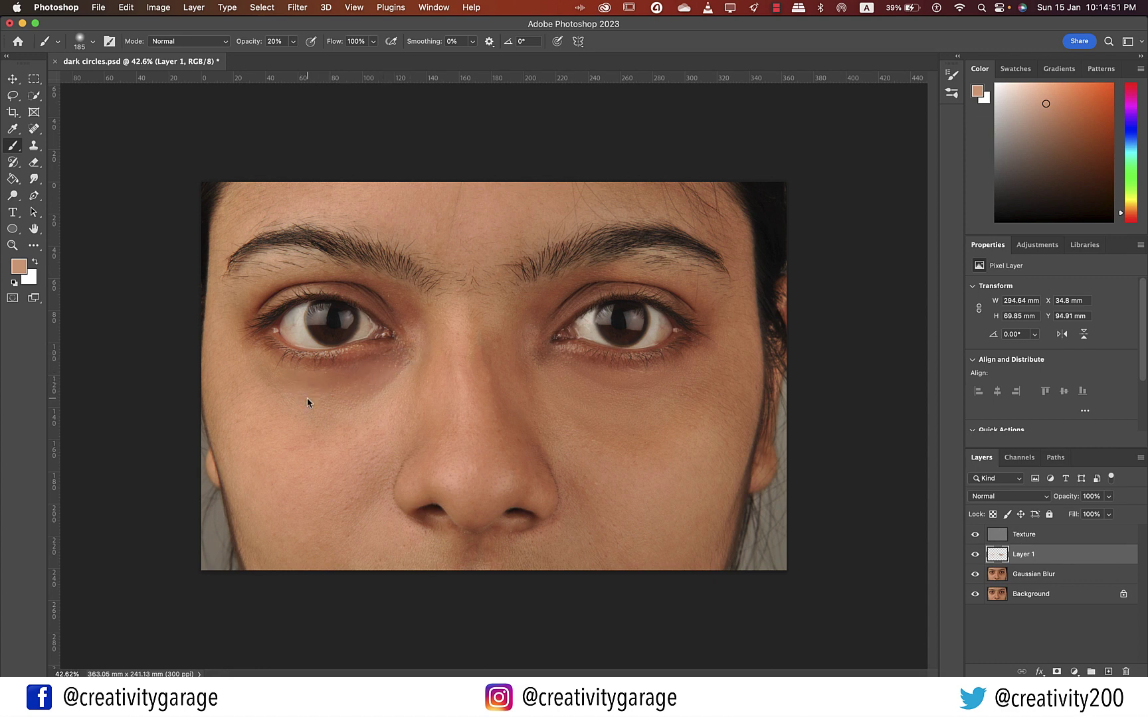
alt+click(384, 415)
alt+click(349, 401)
alt+click(352, 415)
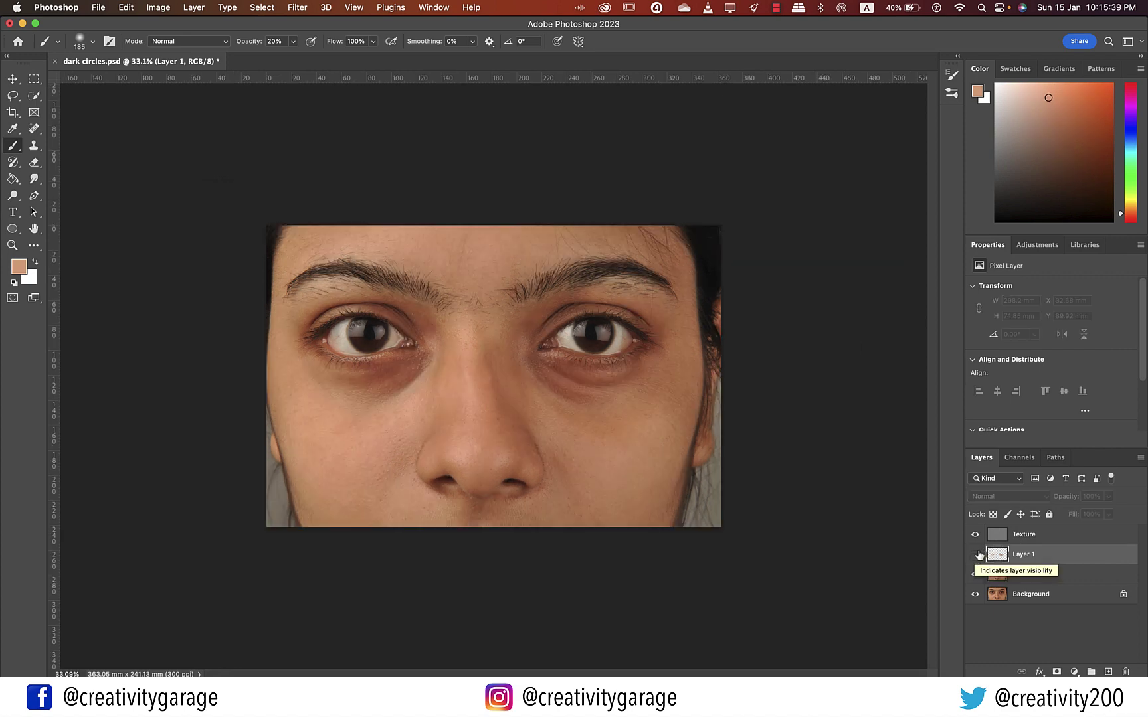
click(975, 554)
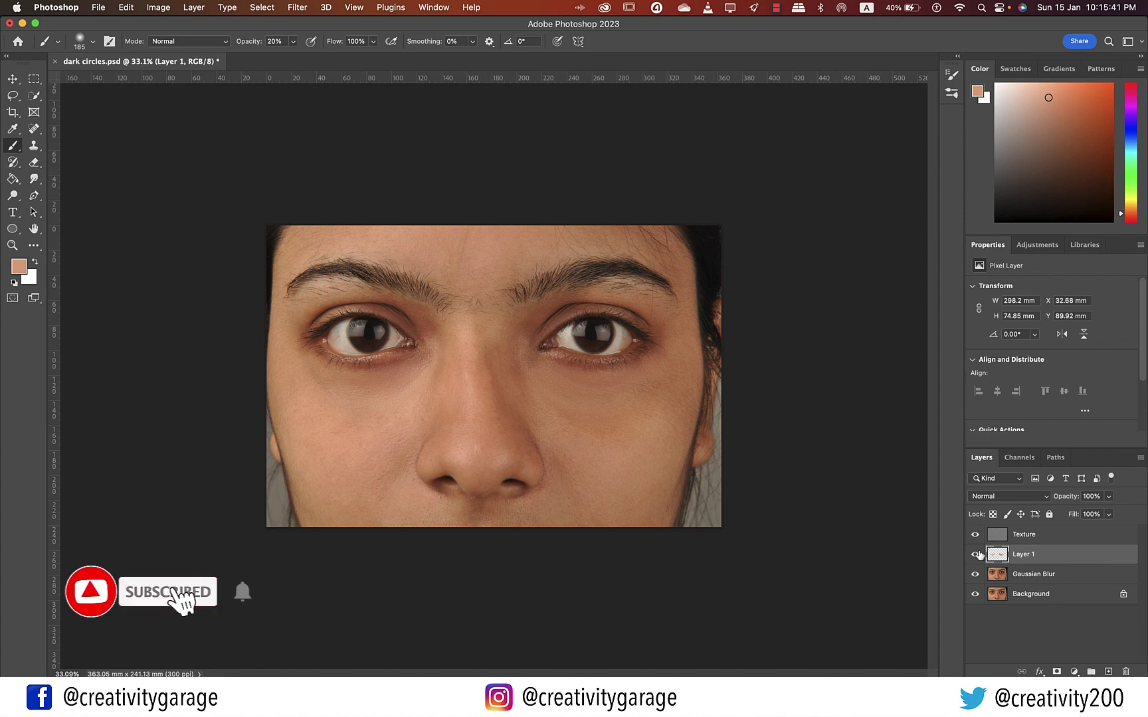